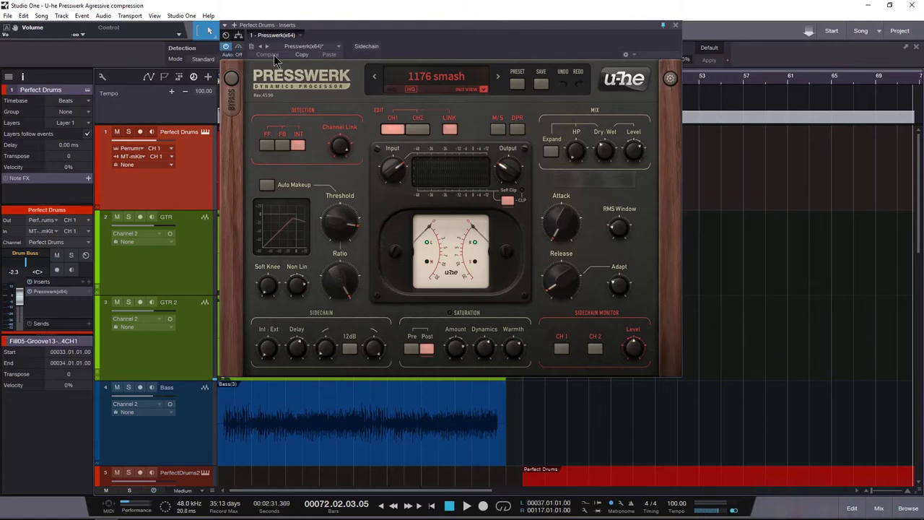
Play the song from bar 1 through the 1176 smash preset, then stop playback
left_click(226, 48)
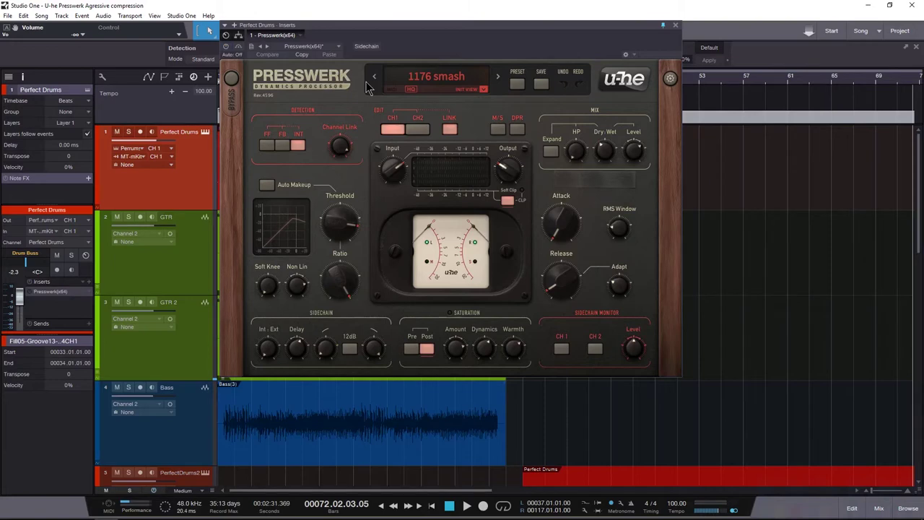
key("Home")
key("space")
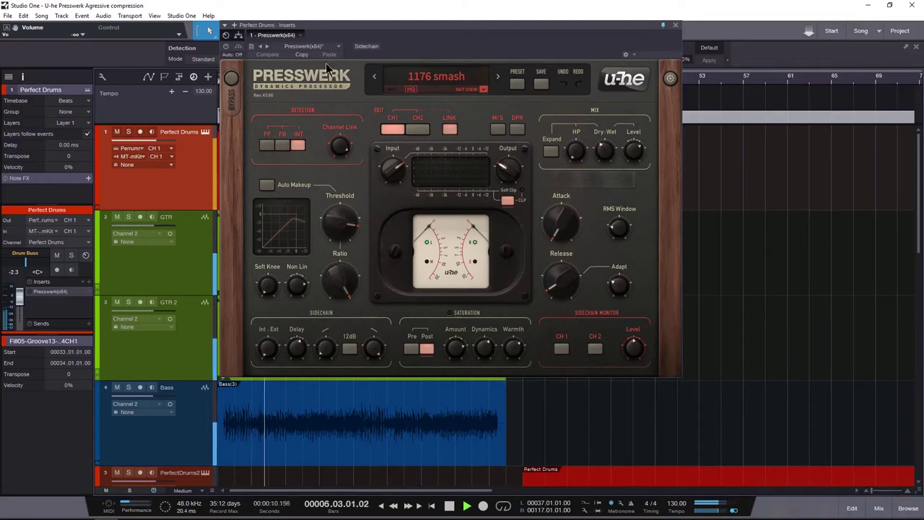
key("space")
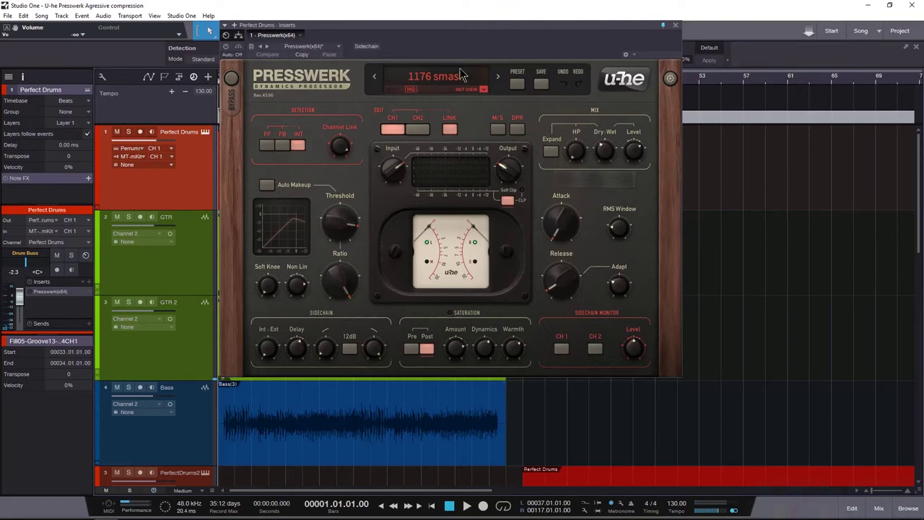
left_click(517, 83)
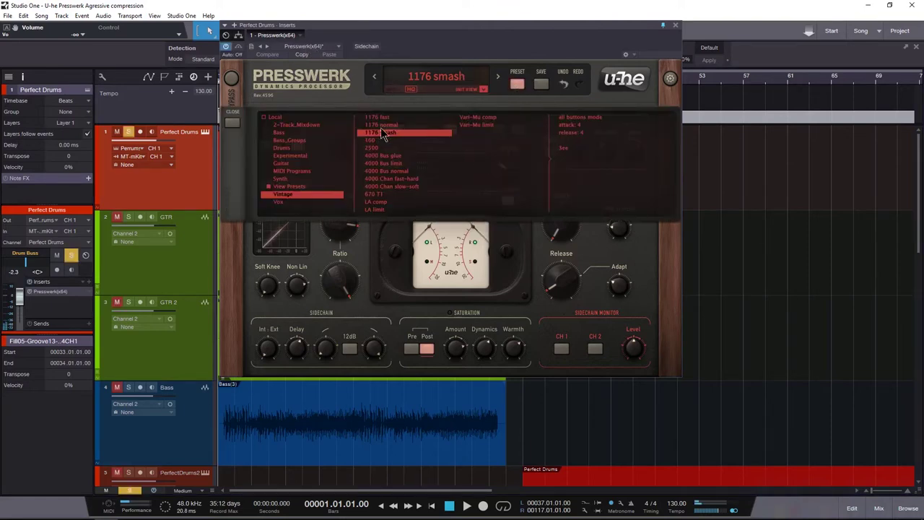
left_click(381, 125)
left_click(379, 124)
key("Up")
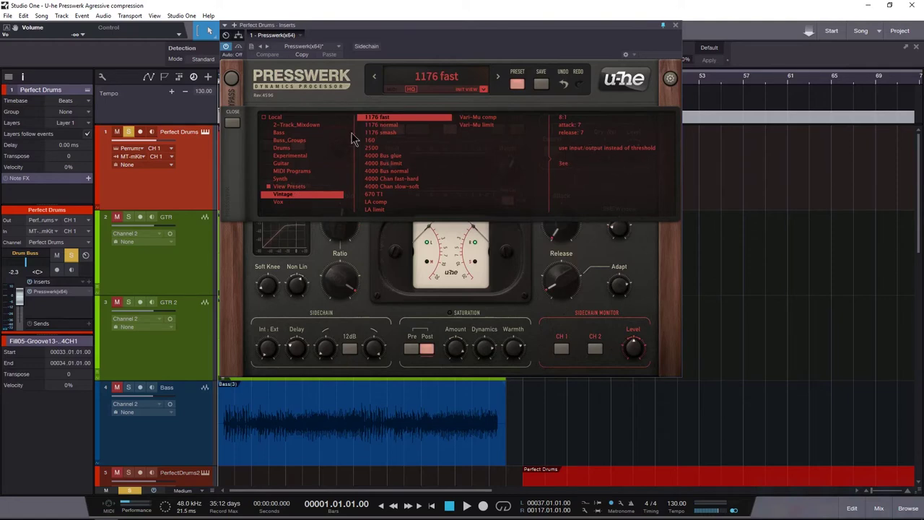
left_click(390, 134)
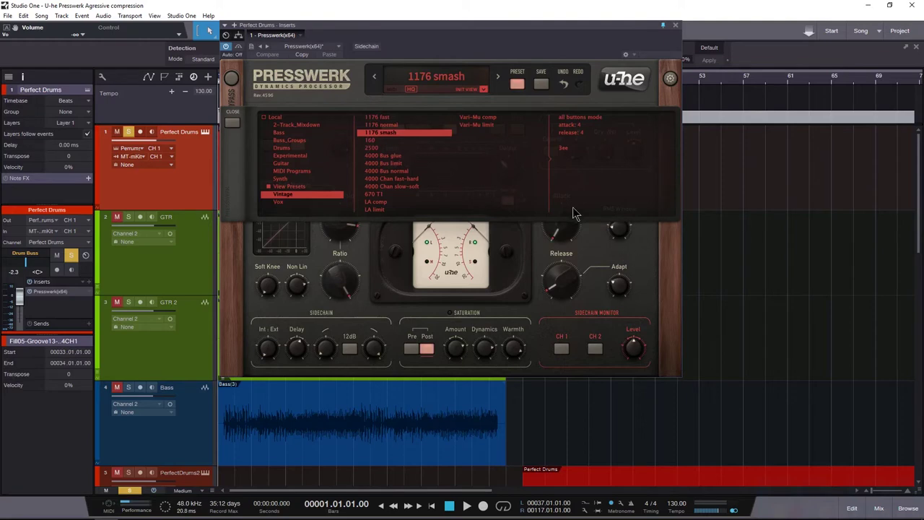
left_click(517, 84)
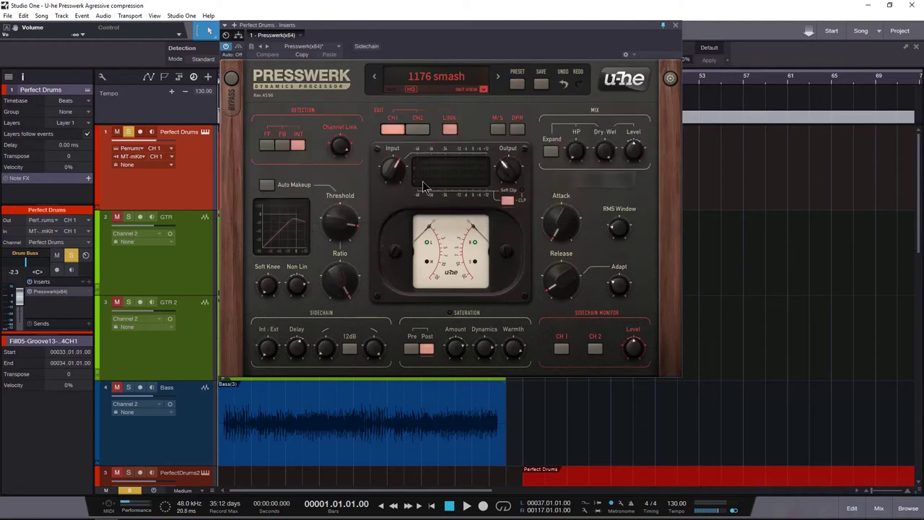
mouse_move(575, 151)
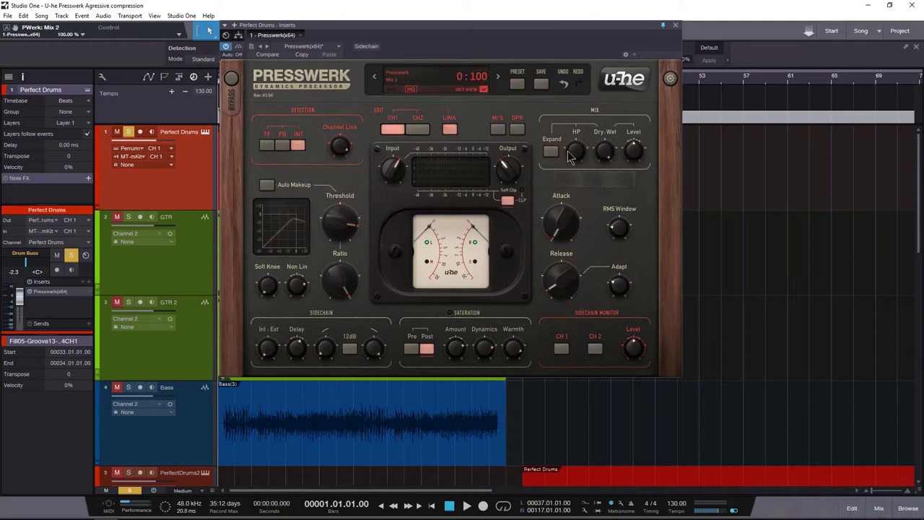
With the drums playing, set Non Lin to -50 and raise saturation amount to 40 dB
key("space")
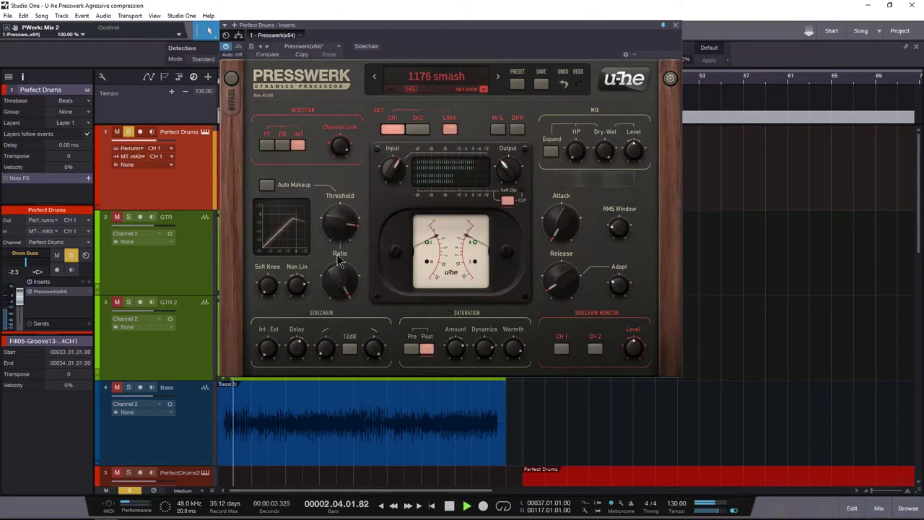
left_click_drag(299, 281, 304, 245)
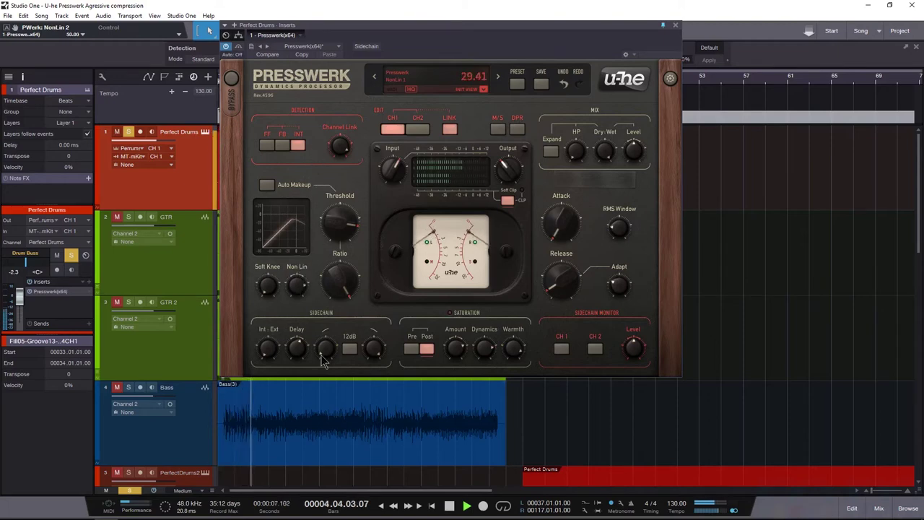
mouse_move(304, 246)
left_mouse_down()
mouse_move(316, 394)
mouse_move(303, 264)
mouse_move(302, 278)
left_mouse_up()
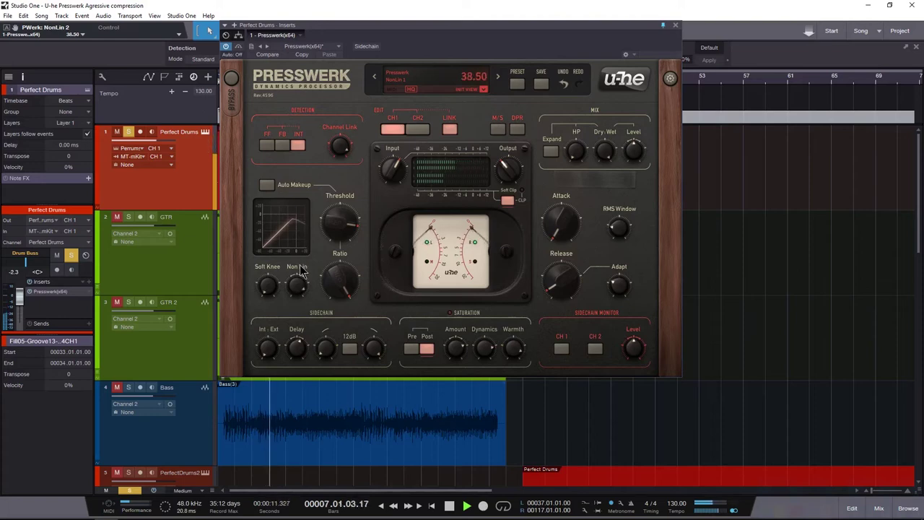
left_click_drag(457, 353, 485, 336)
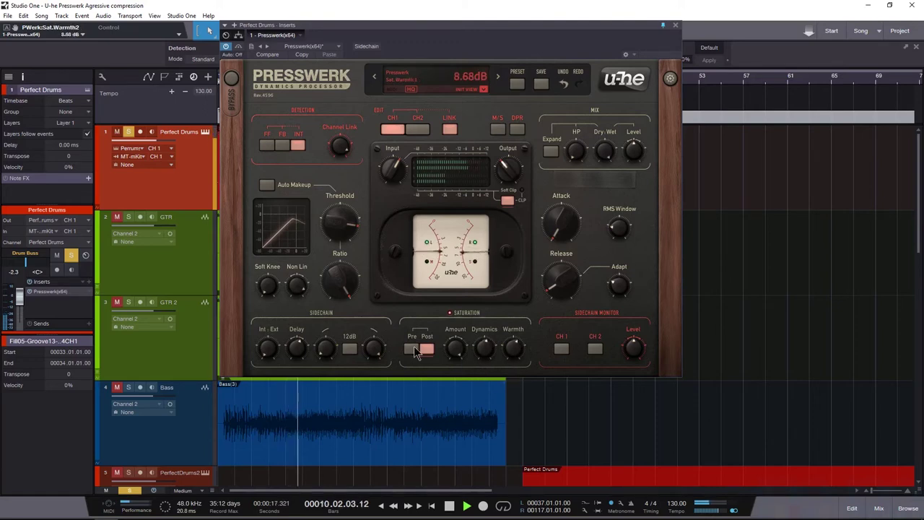
Set saturation to Pre, with warmth 11.5 dB and amount lowered to 26.7 dB
left_click(420, 351)
left_click(421, 351)
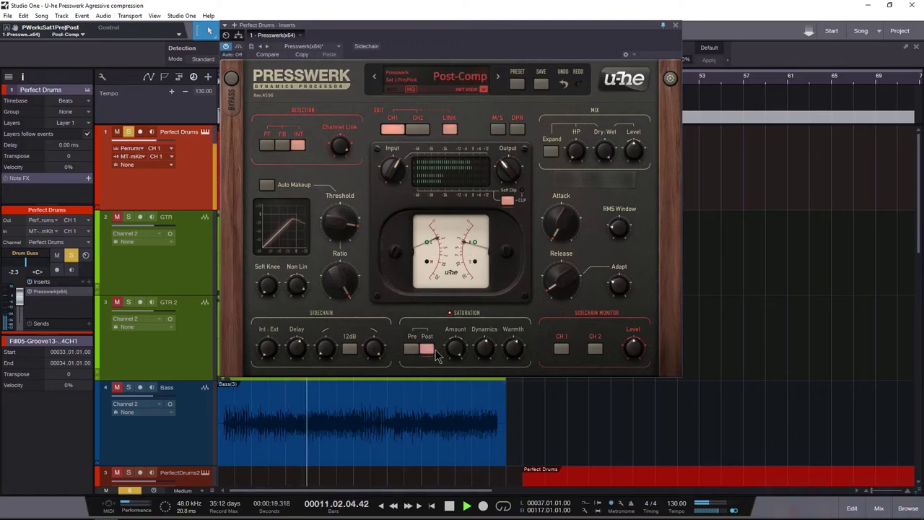
left_click(410, 351)
left_click_drag(509, 358, 511, 339)
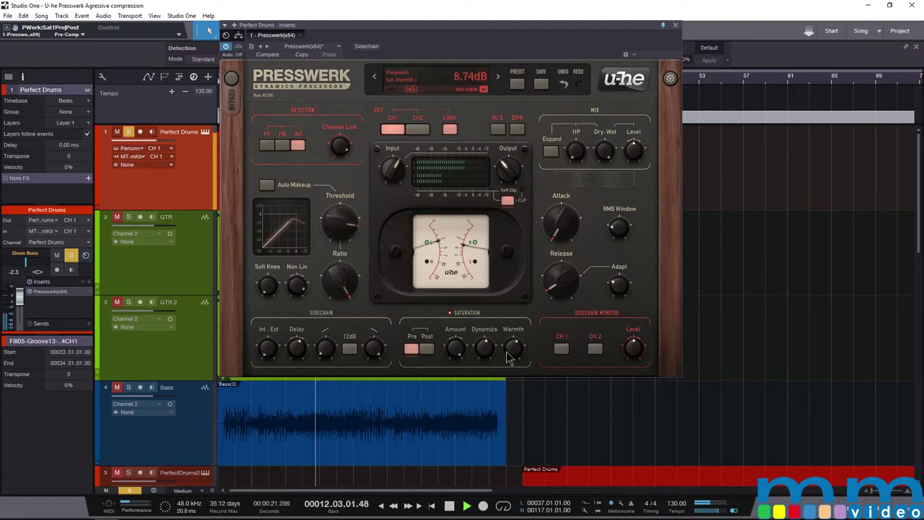
left_click(414, 352)
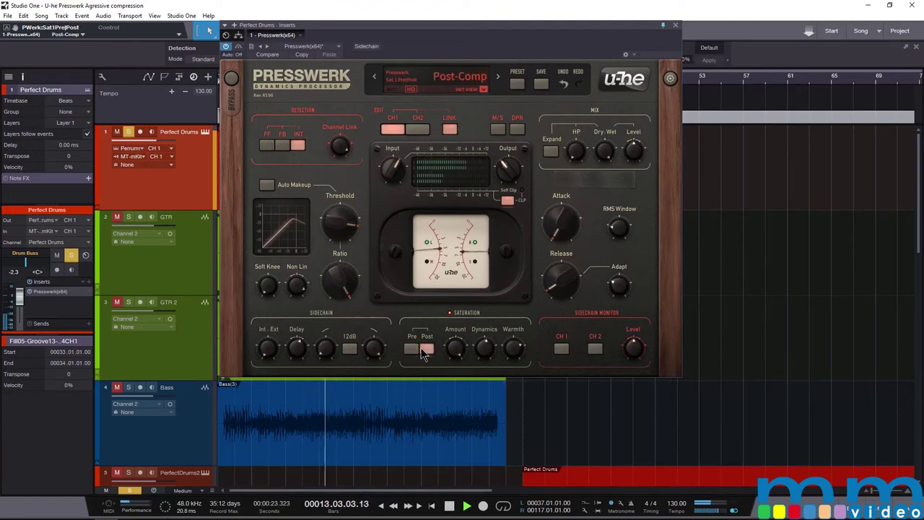
left_click(411, 351)
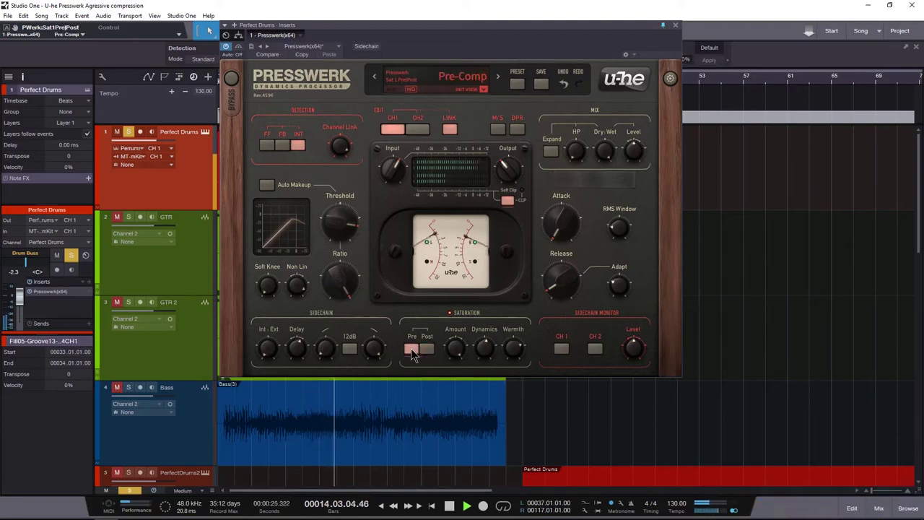
mouse_move(456, 350)
left_mouse_down()
mouse_move(457, 379)
mouse_move(462, 343)
mouse_move(482, 353)
left_mouse_up()
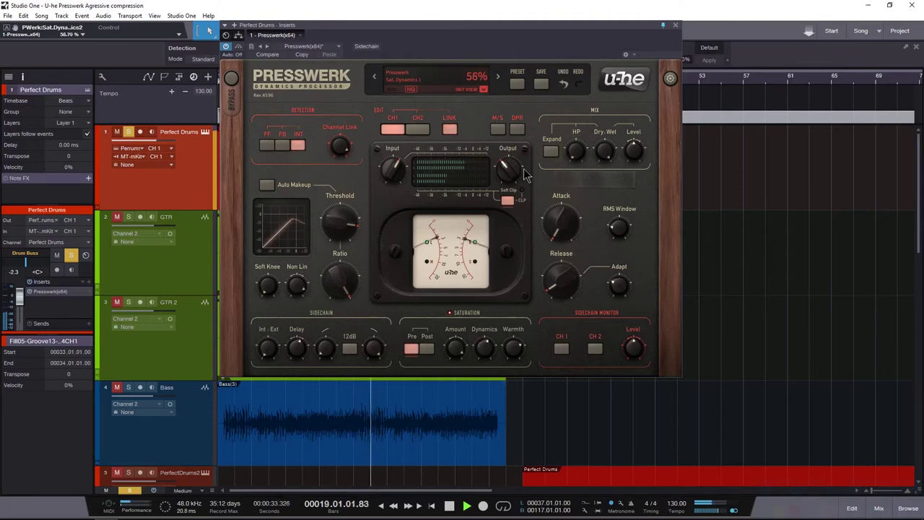
Set Presswerk input to 11.1 dB, output to -8.5 dB, and mix to about 46% wet
left_click_drag(393, 171, 395, 164)
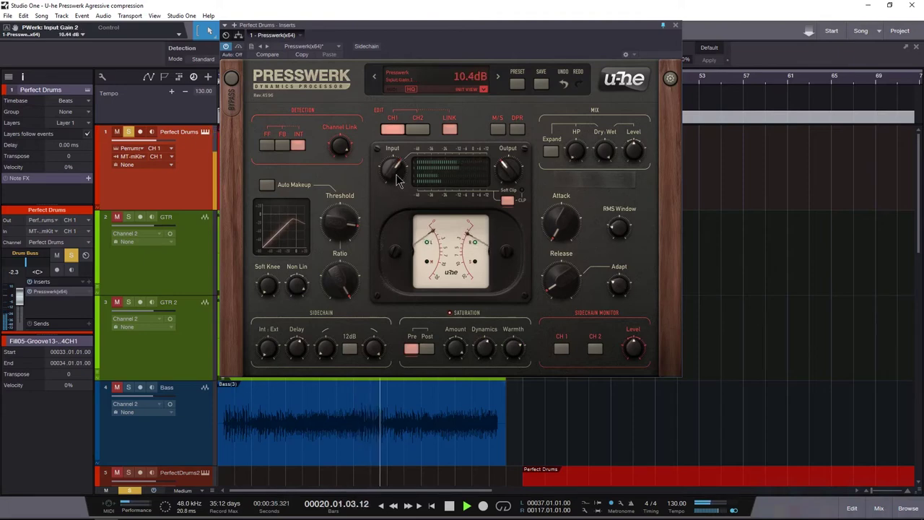
left_click_drag(507, 169, 511, 181)
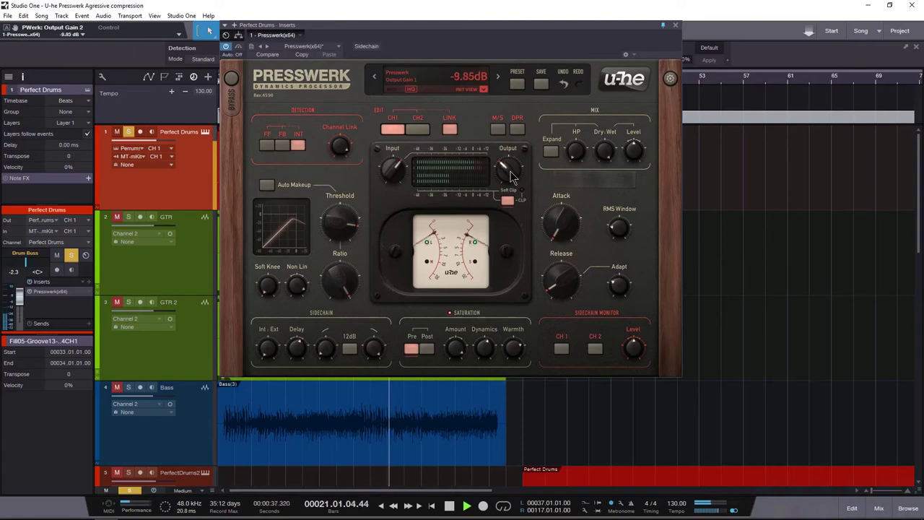
left_click_drag(401, 180, 402, 177)
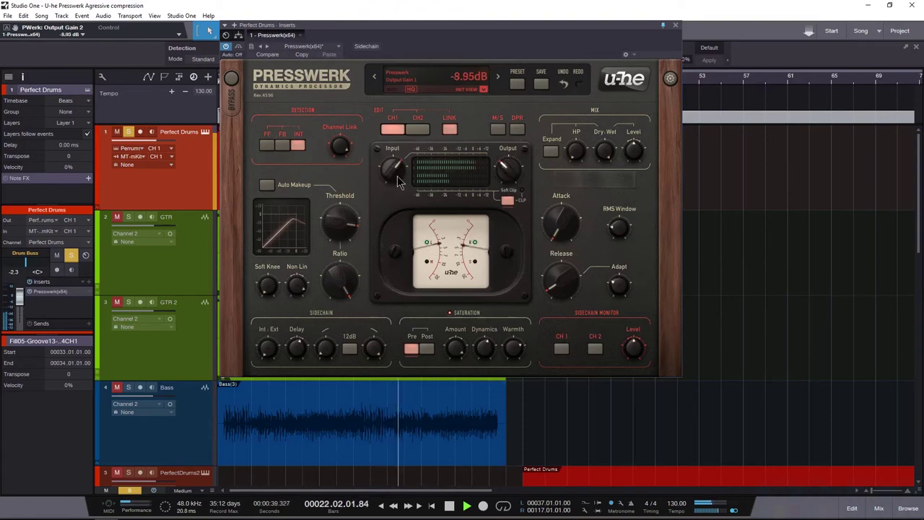
left_click_drag(508, 170, 508, 166)
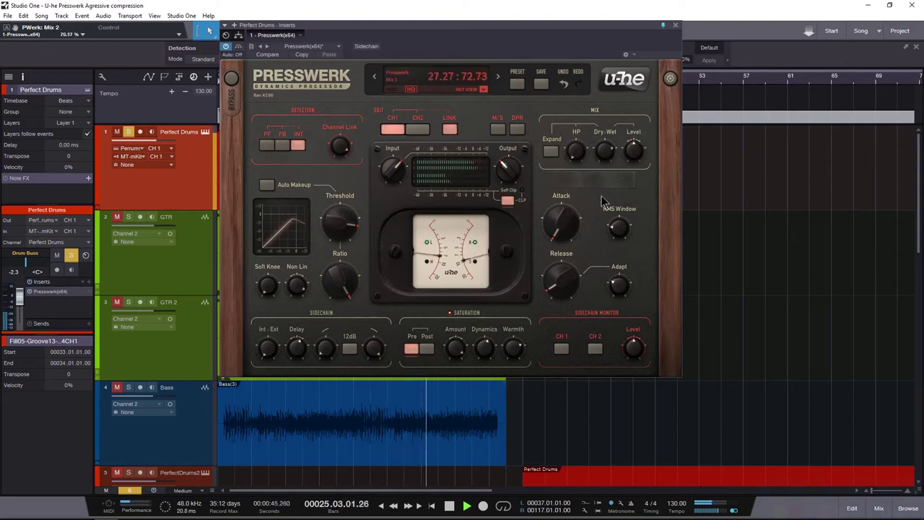
left_click_drag(604, 149, 610, 101)
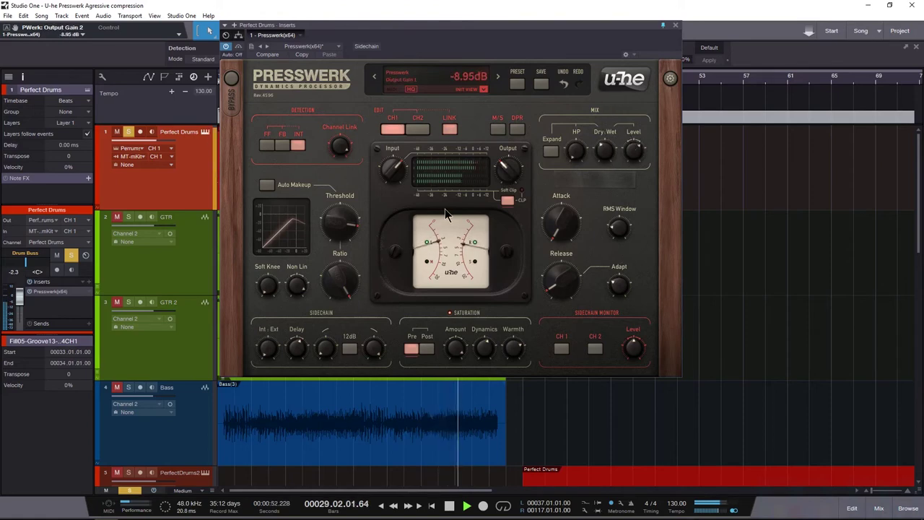
Show the mixer Console, move Presswerk over it, and bypass the plugin
key("F3")
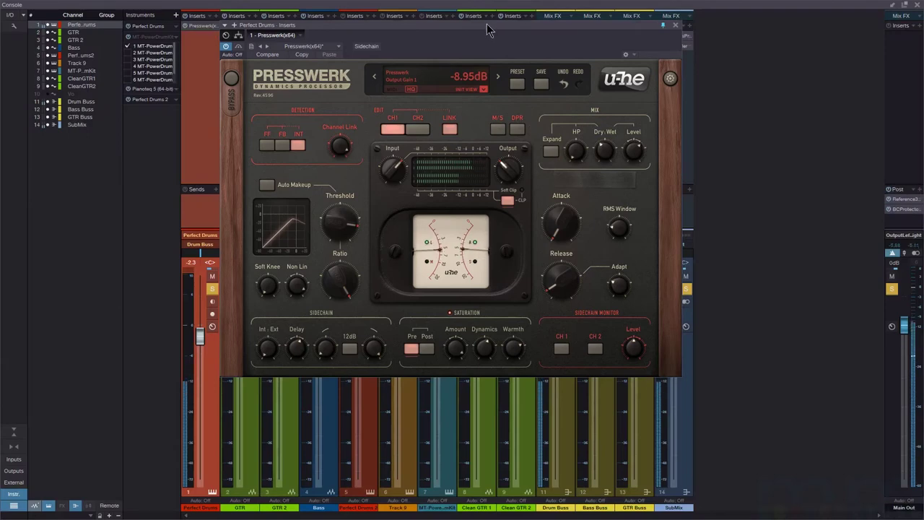
left_click_drag(488, 24, 330, 47)
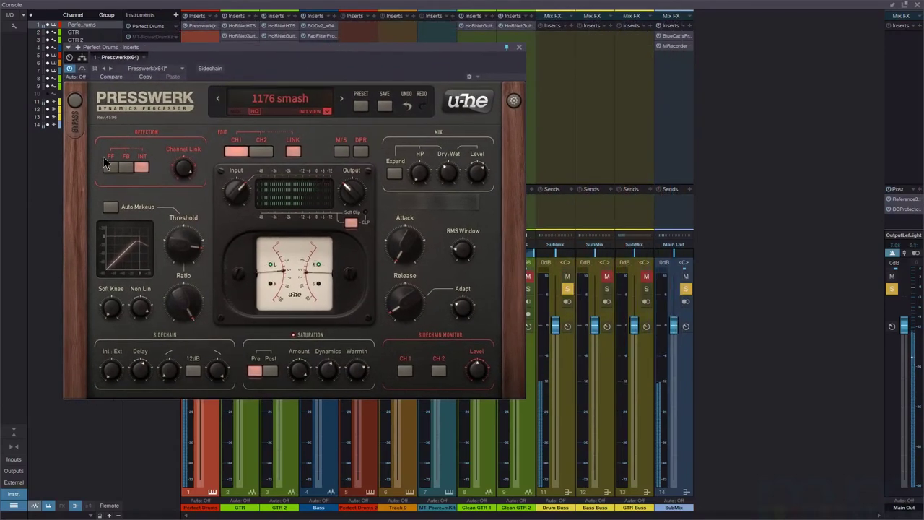
left_click(74, 103)
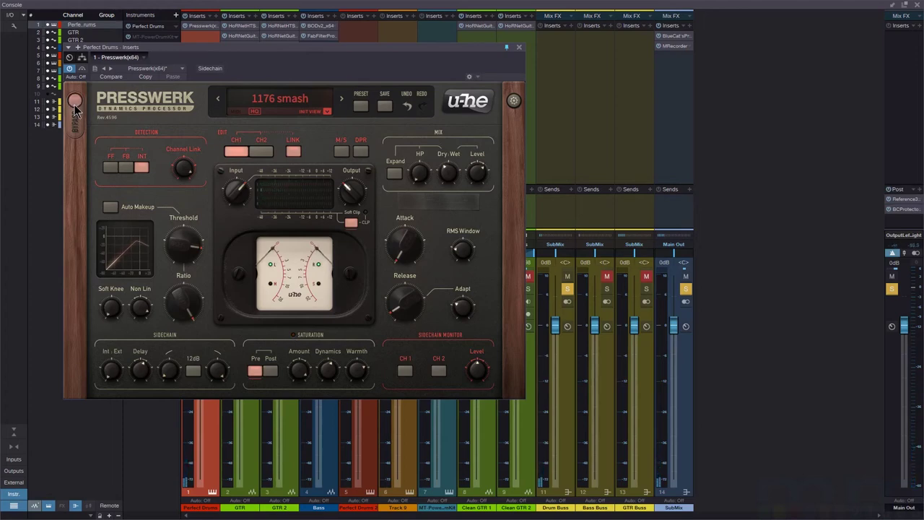
A/B Presswerk bypass several times, unsolo the Drum Buss, and leave Presswerk active
left_click(75, 103)
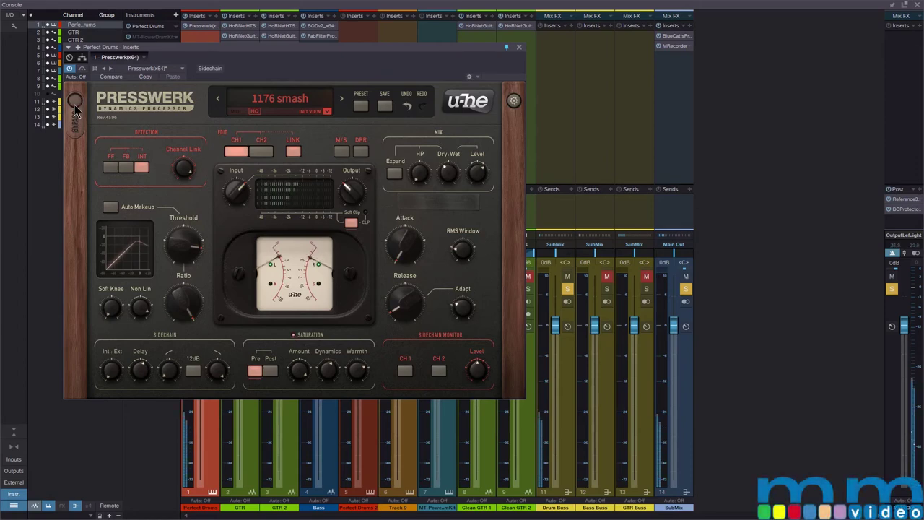
left_click(76, 102)
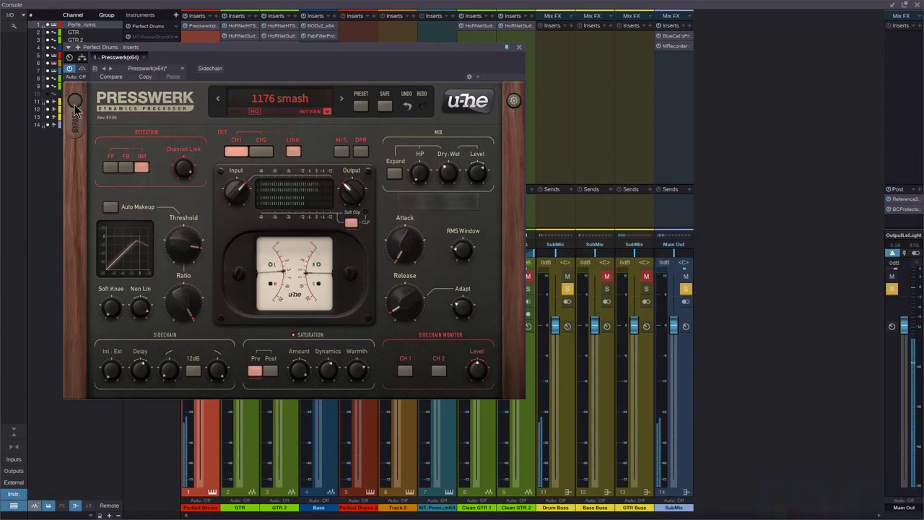
left_click(75, 102)
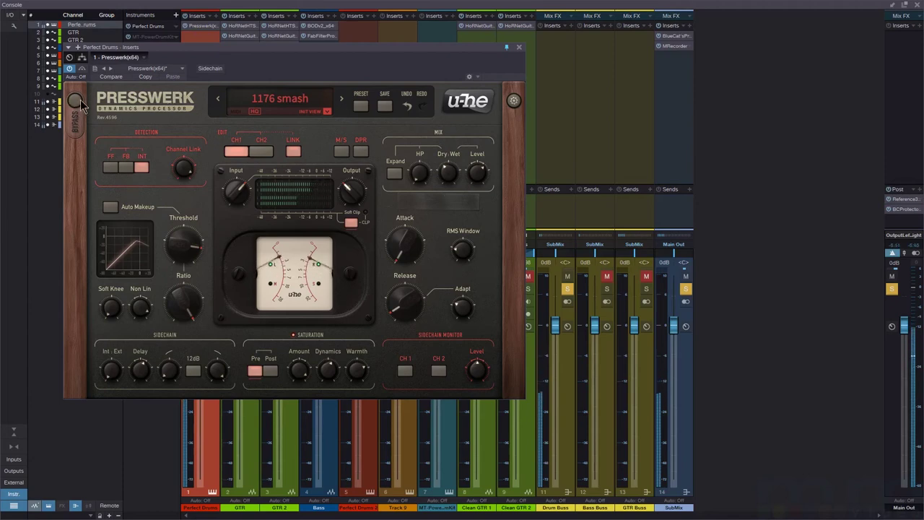
left_click(76, 102)
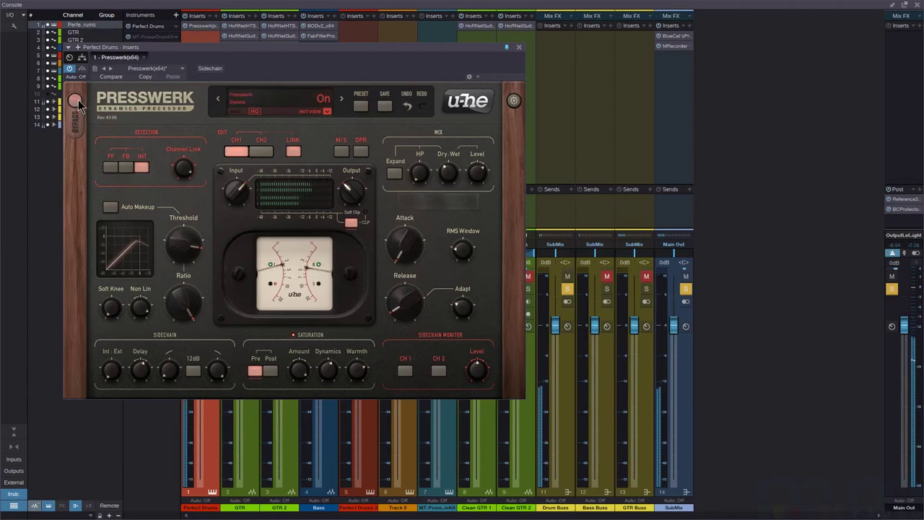
left_click(567, 292)
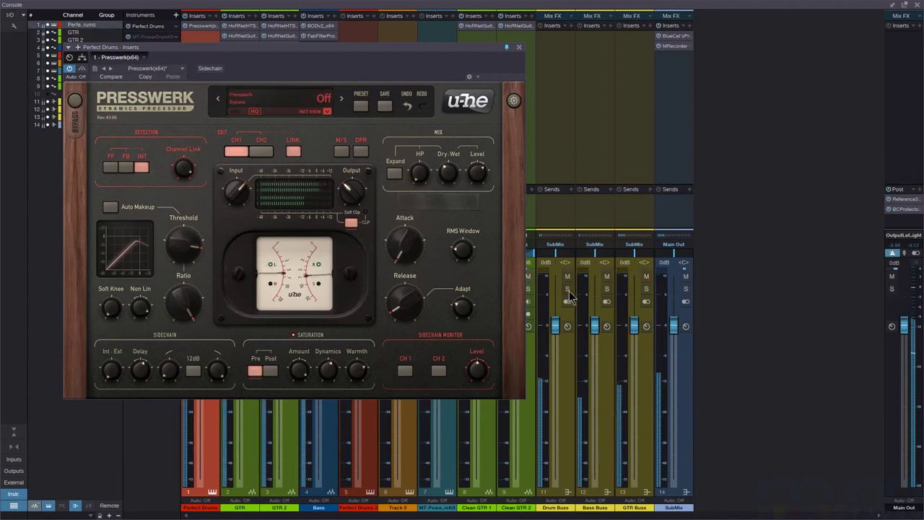
left_click(75, 103)
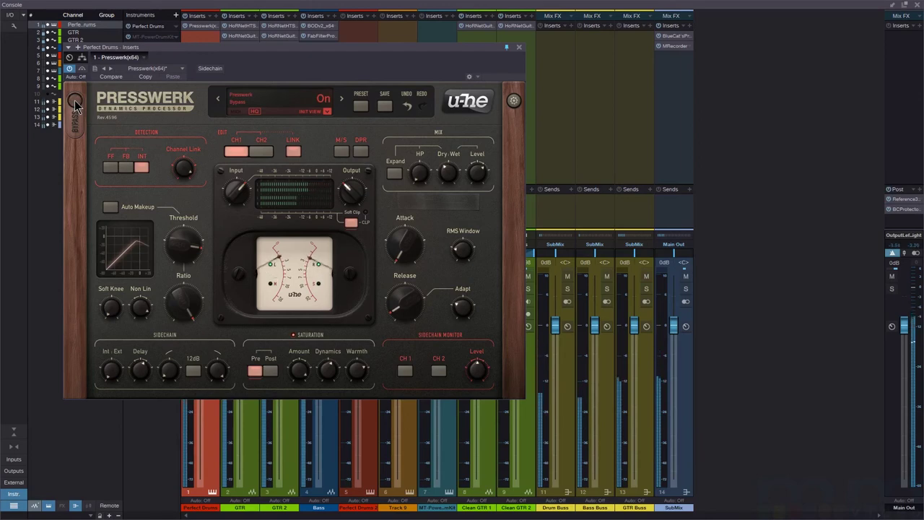
left_click(75, 103)
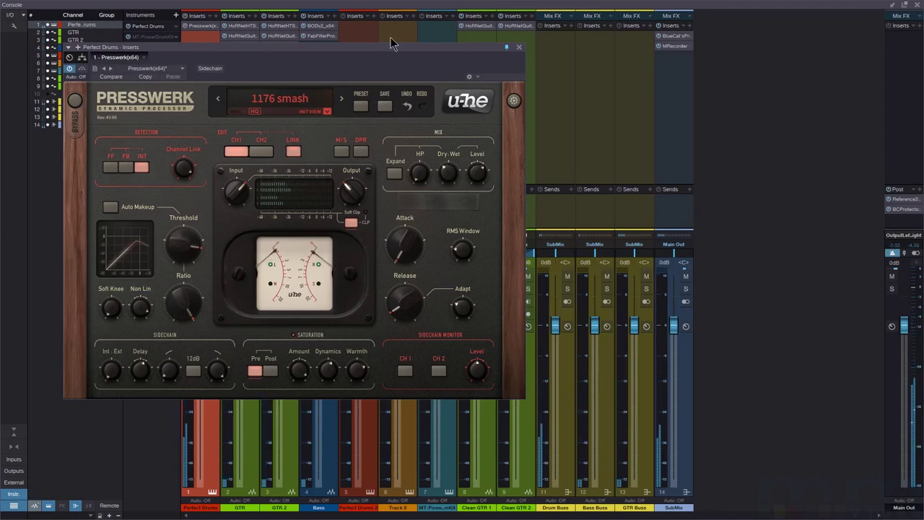
Return to the Arrange view and reposition the Presswerk window
left_click_drag(388, 60, 470, 31)
key("F3")
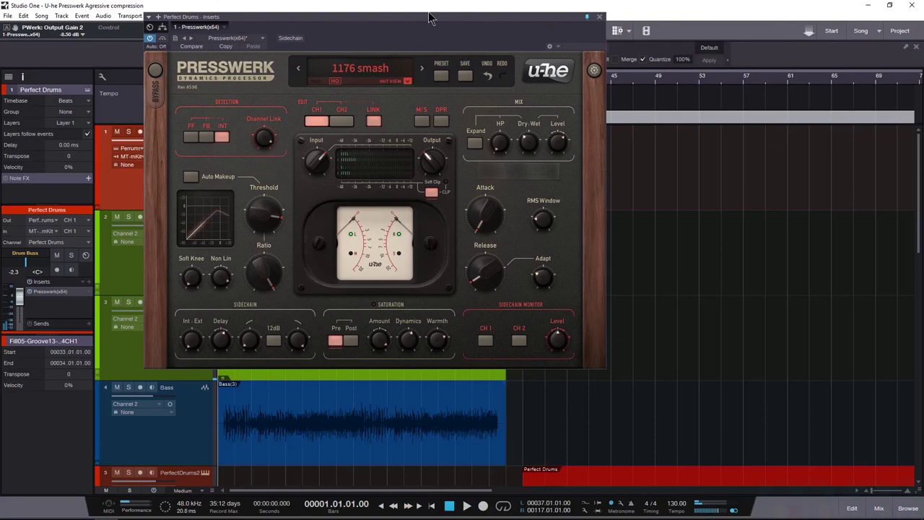
left_click_drag(387, 25, 464, 95)
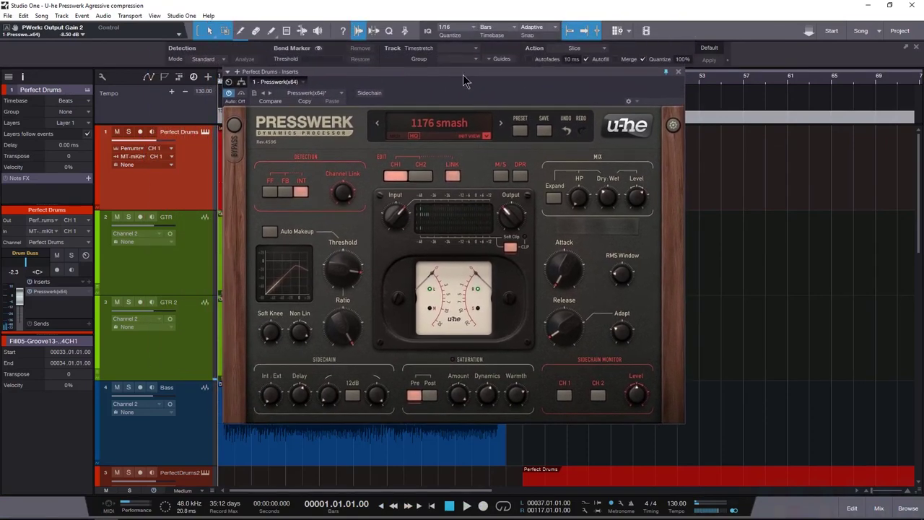